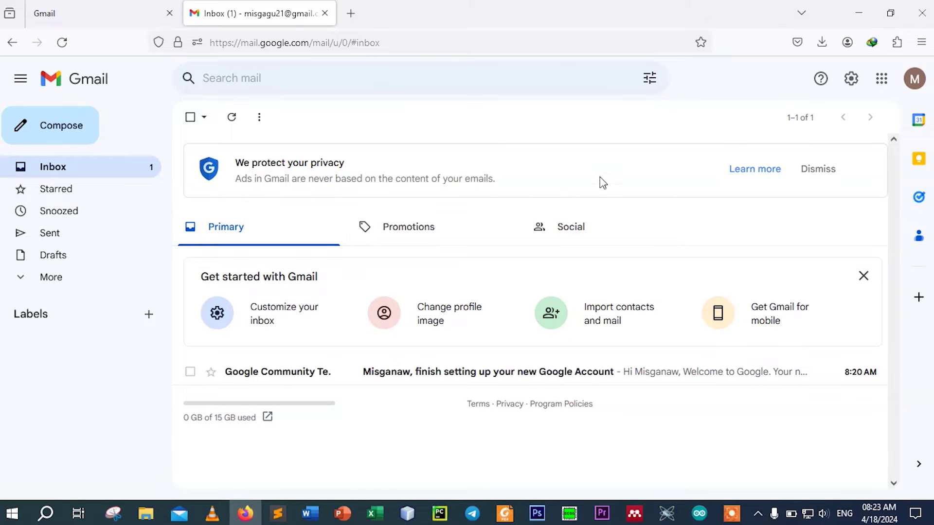
- Switch from Gmail to Google Drive and dismiss the introductory tips dialog
click(881, 89)
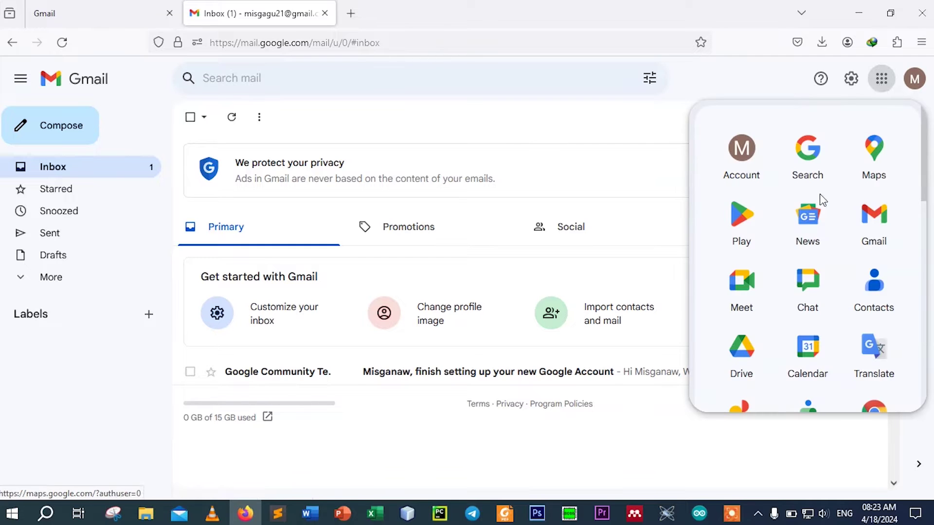
click(739, 360)
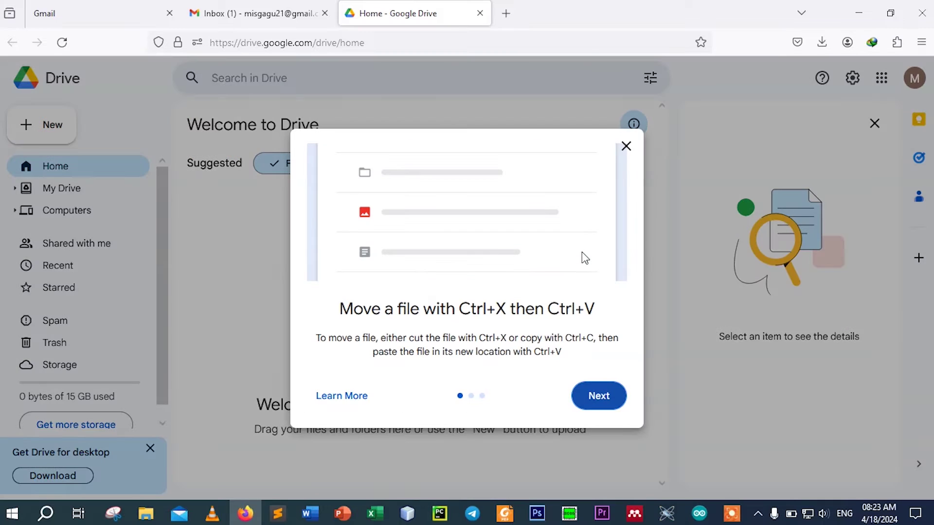
click(626, 147)
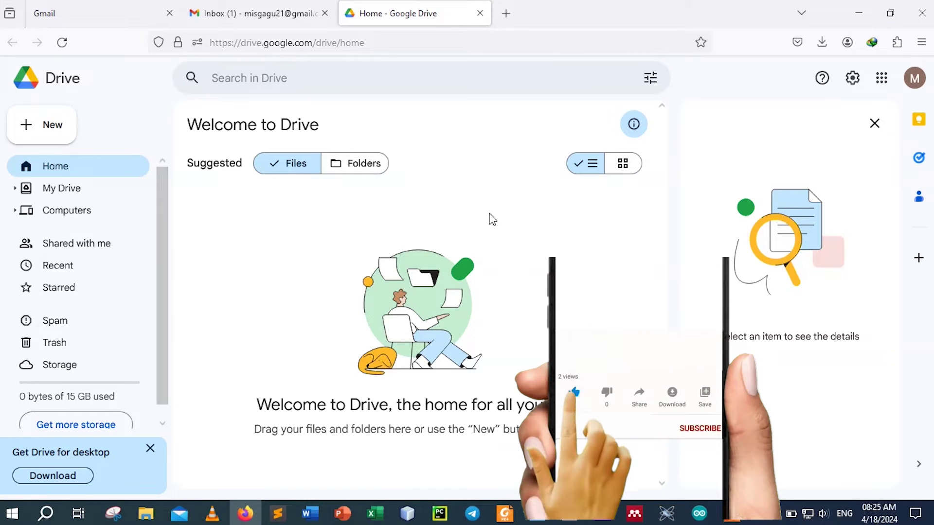
- Create a new folder named colab in Drive and open it
click(57, 132)
click(276, 246)
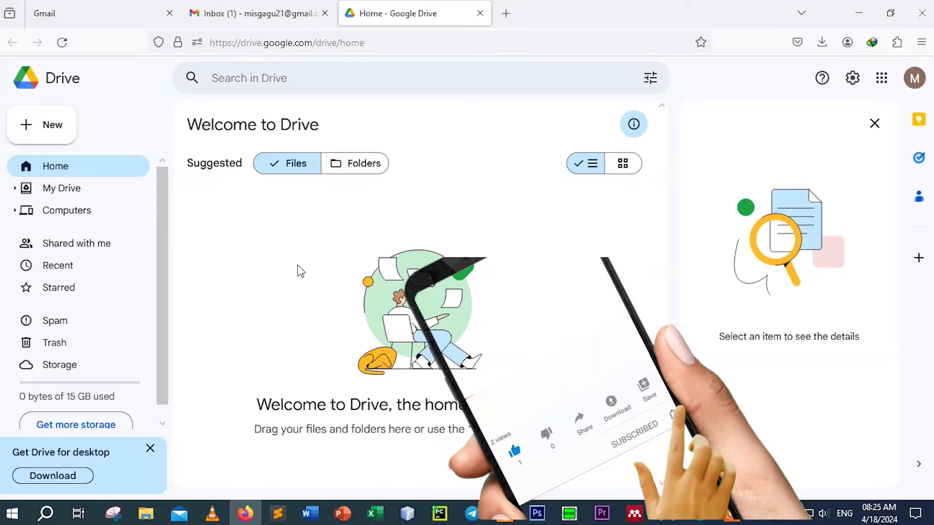
click(57, 142)
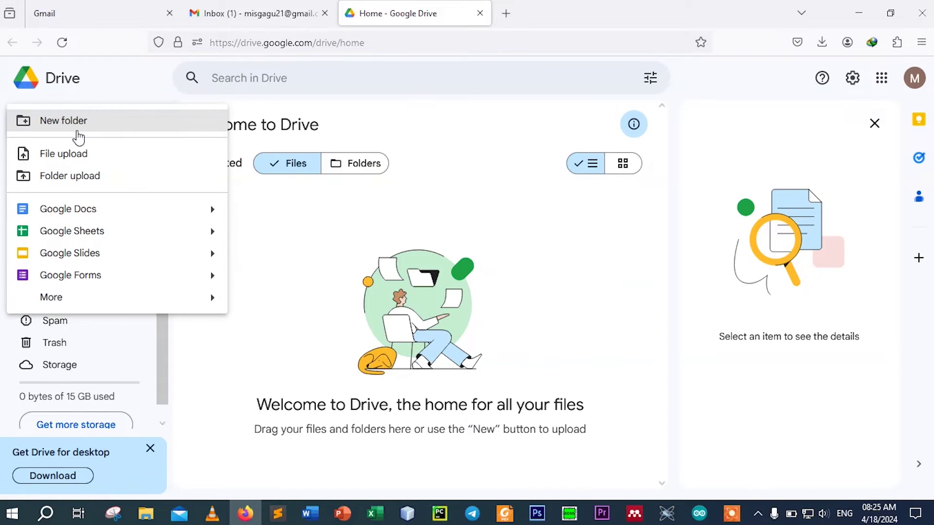
click(107, 131)
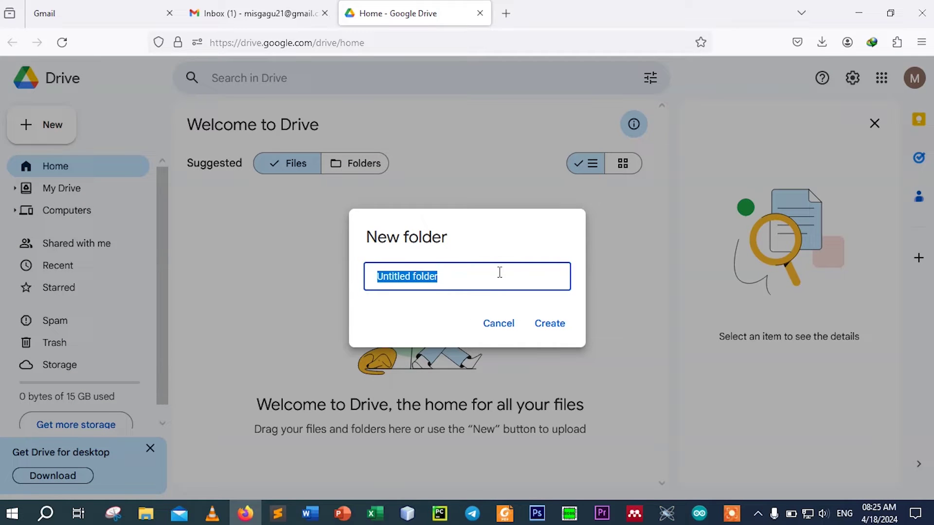
text(colab)
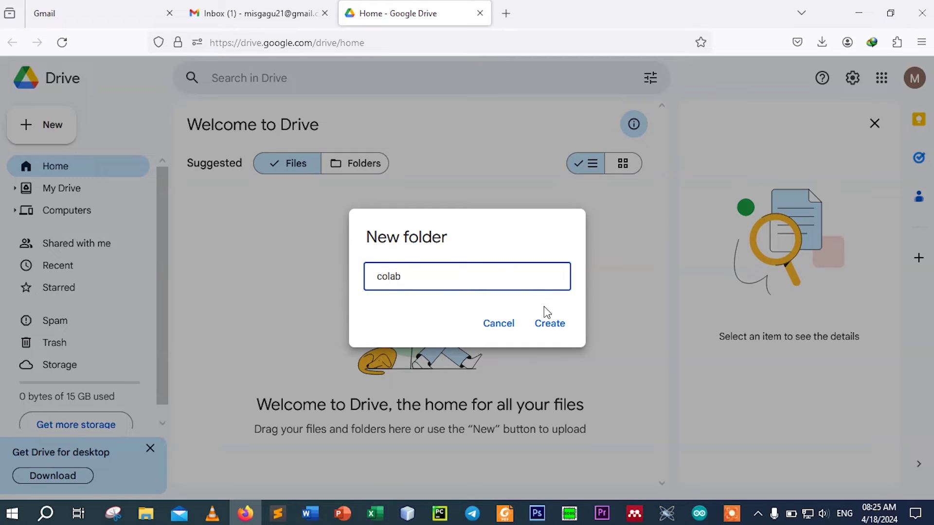
click(548, 323)
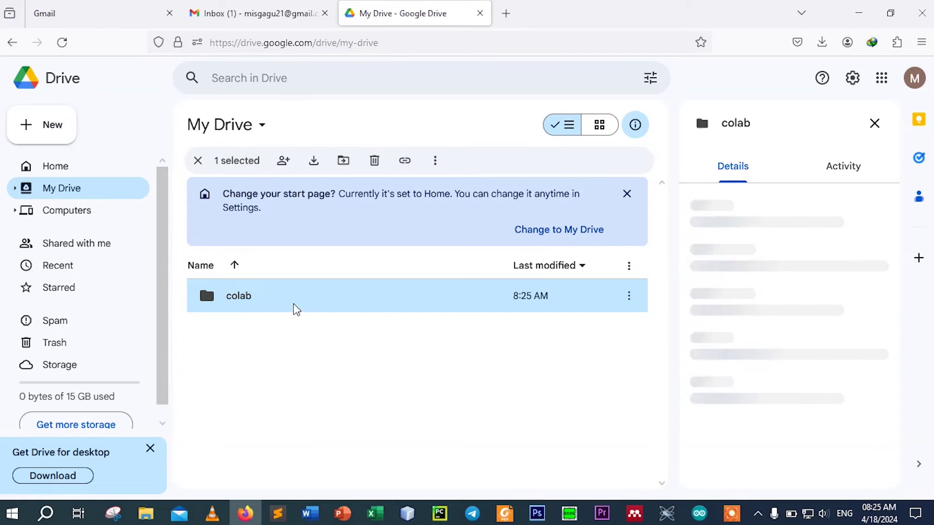
double_click(258, 301)
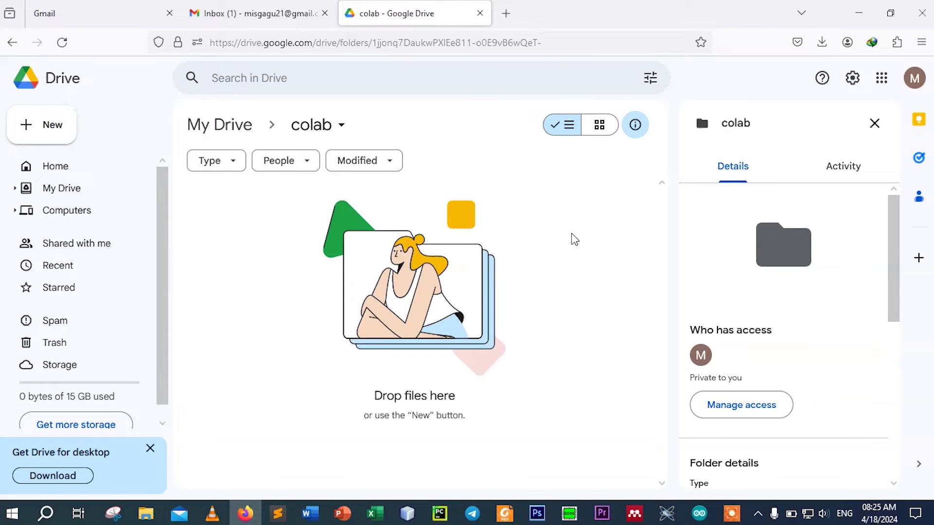
- Open the marketplace for connecting more apps from the colab folder and look through the search results for Colaboratory
right_click(550, 226)
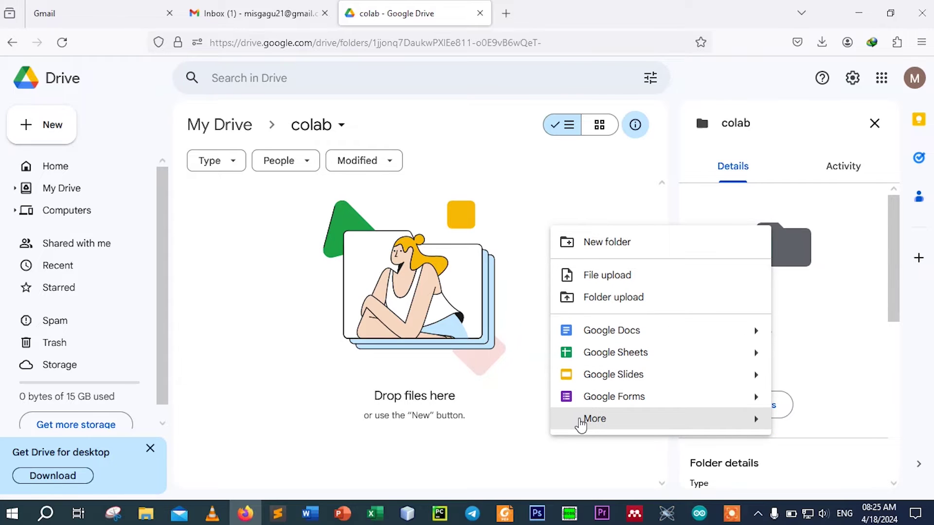
mouse_move(580, 425)
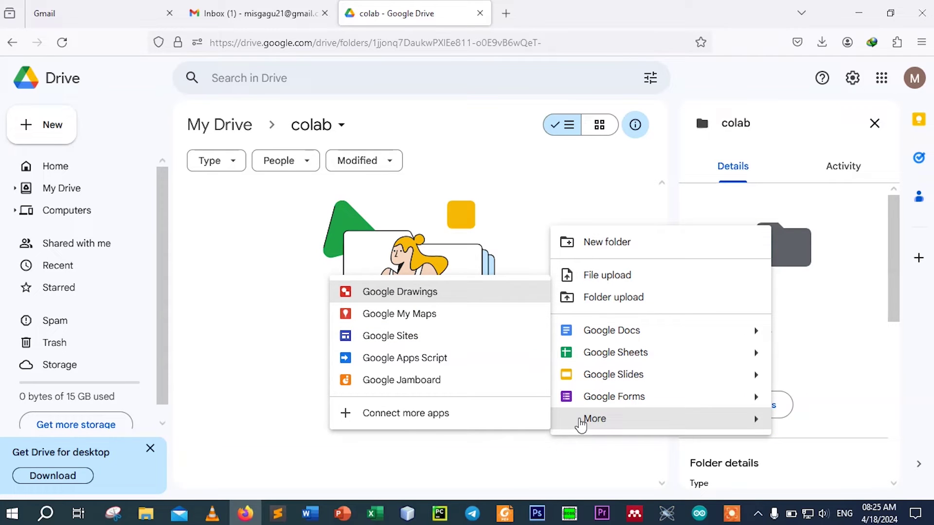
click(412, 419)
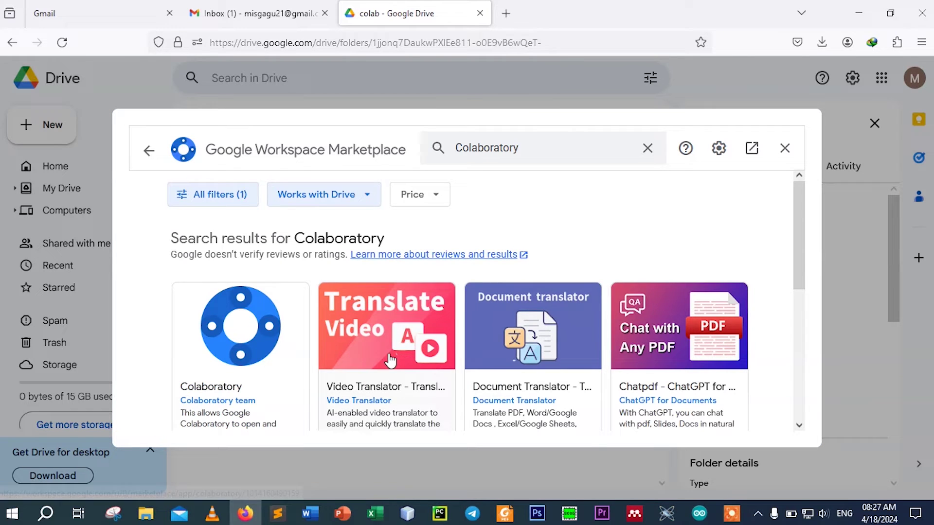
scroll(390, 360, down, 5)
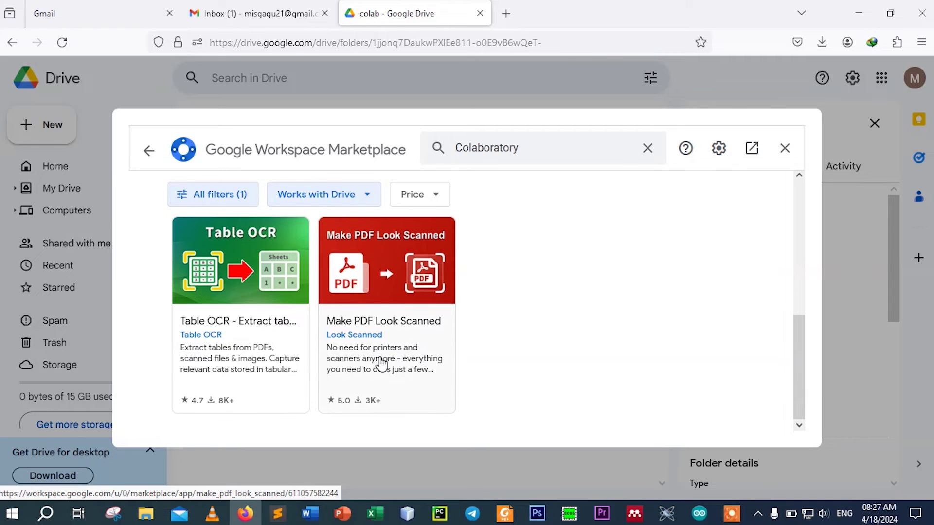
scroll(380, 362, up, 5)
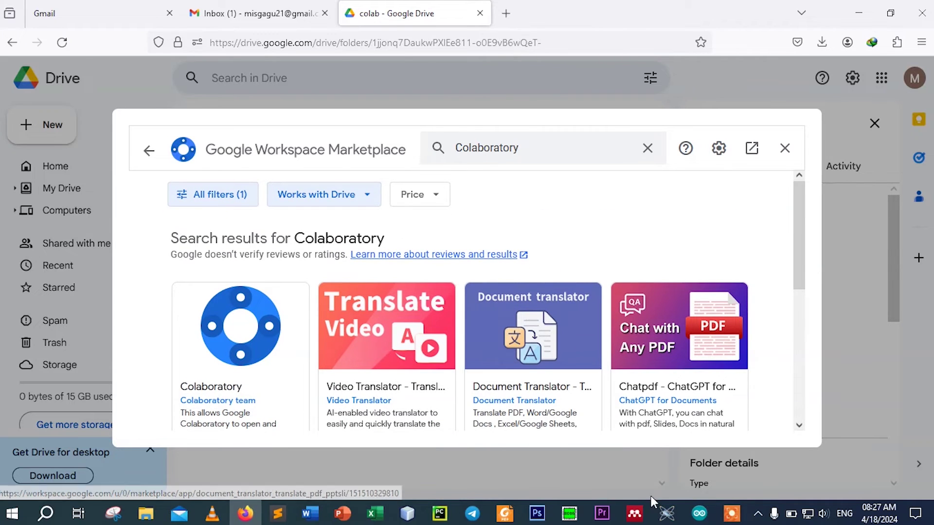
click(732, 516)
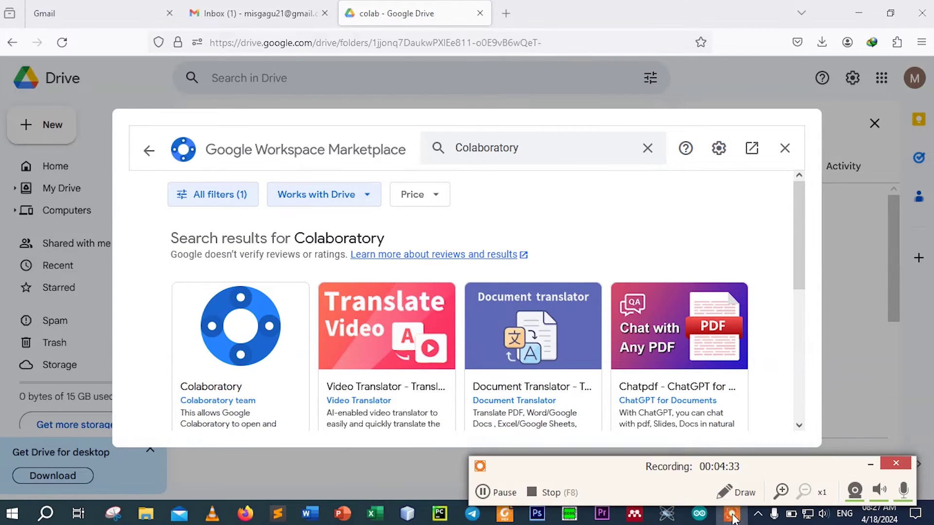
click(492, 492)
click(882, 466)
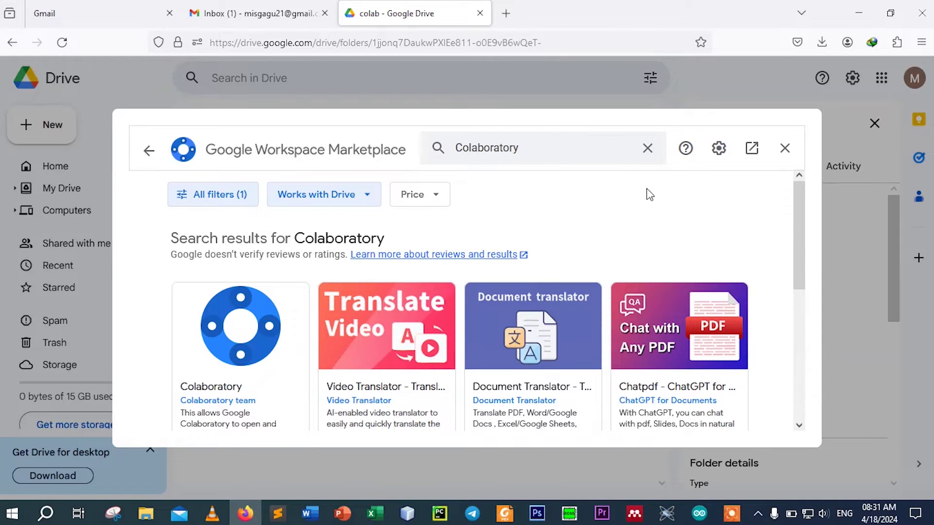
- Install the Colaboratory app from the marketplace and authorise it with the existing Google account
click(226, 385)
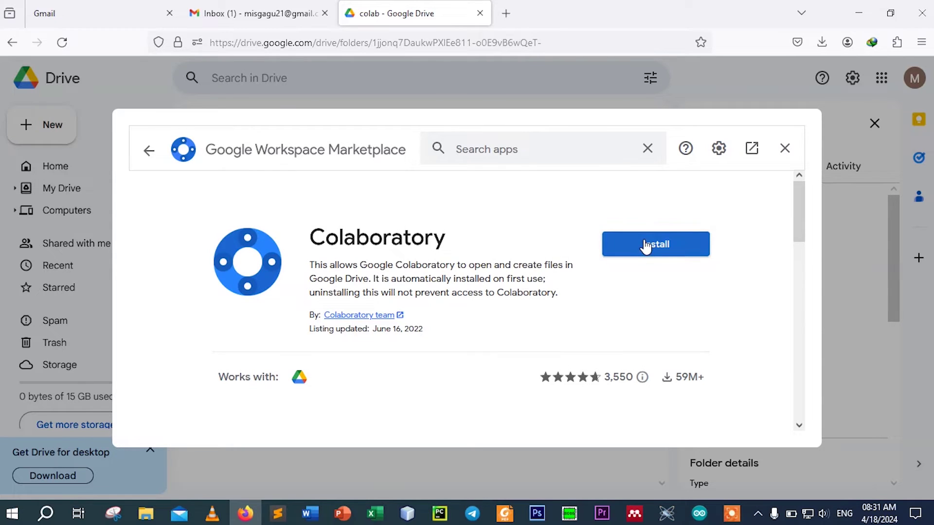
click(651, 246)
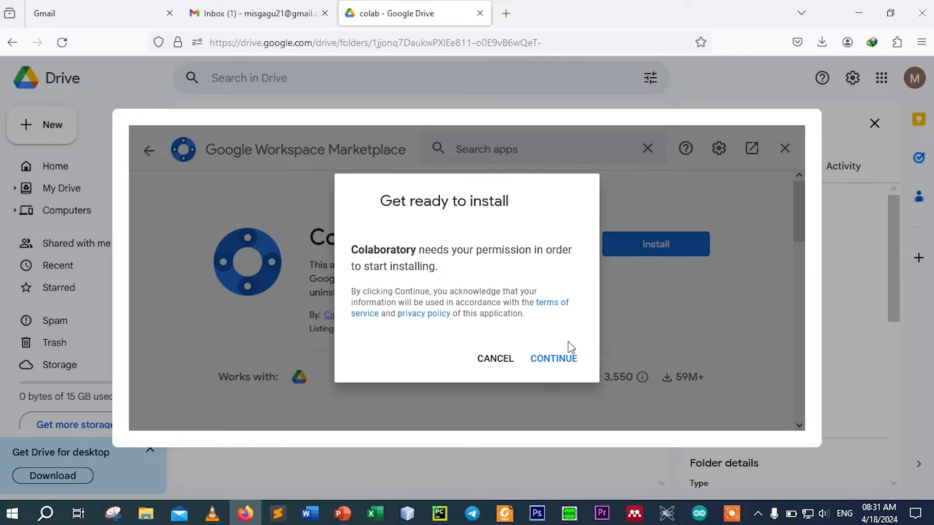
click(556, 355)
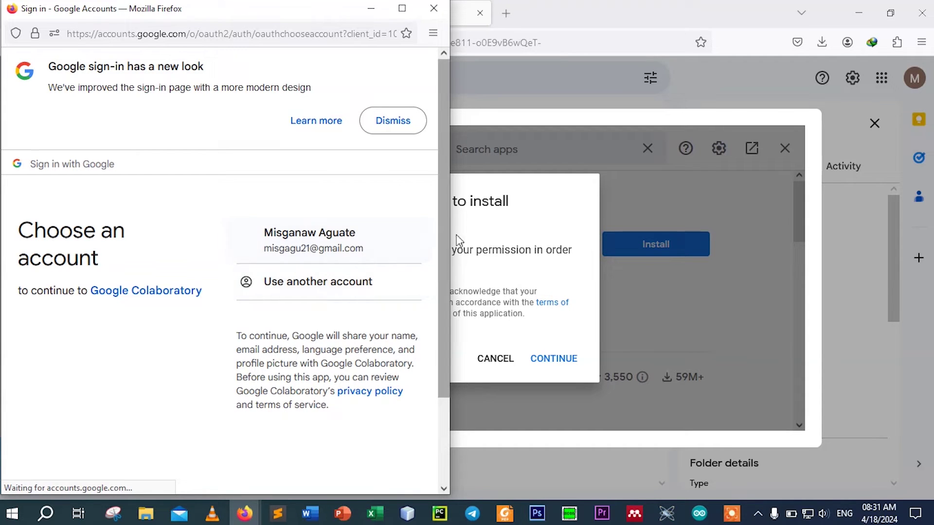
click(336, 240)
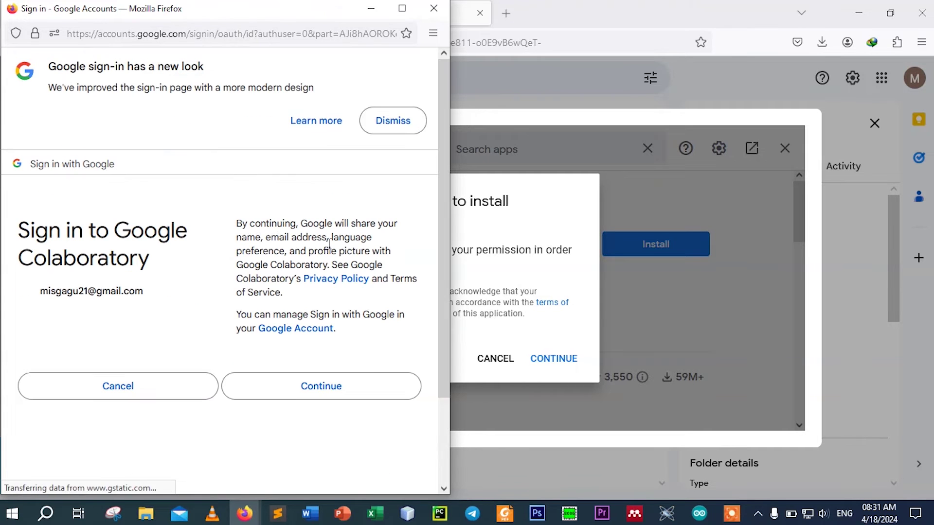
click(325, 387)
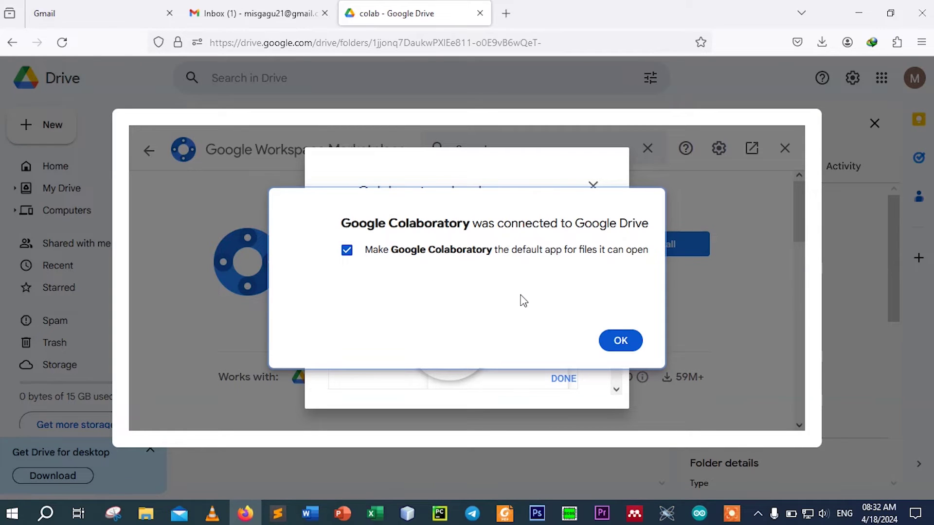
- Accept Google Colaboratory as the default app for files it can open, and close the installation notice and the marketplace
click(620, 342)
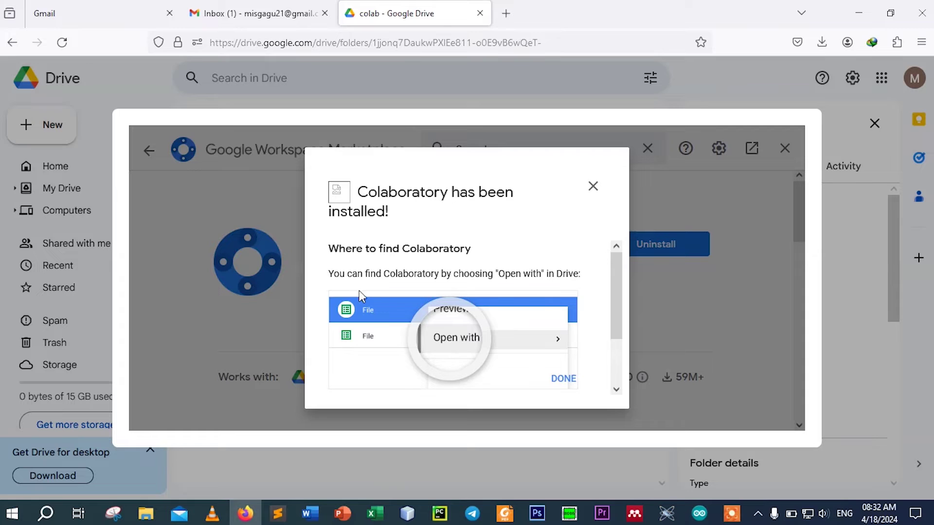
scroll(444, 277, down, 2)
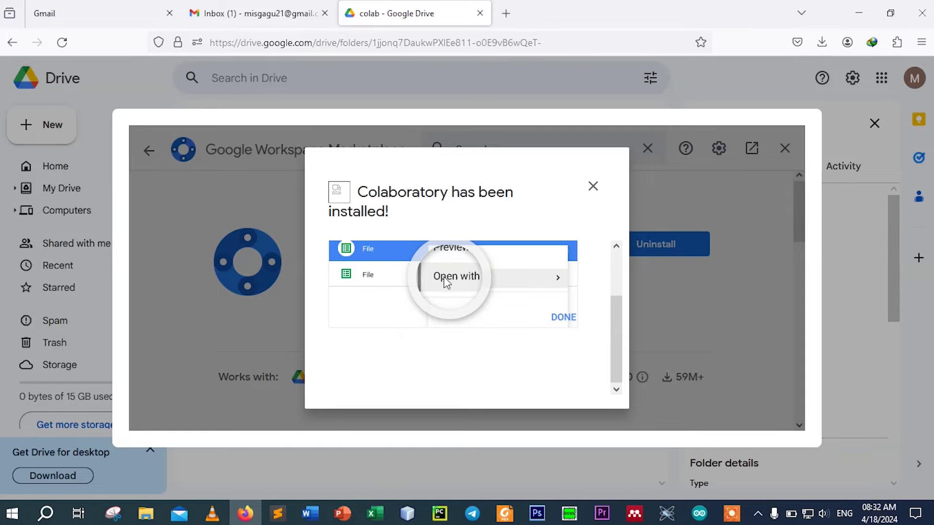
scroll(495, 265, up, 2)
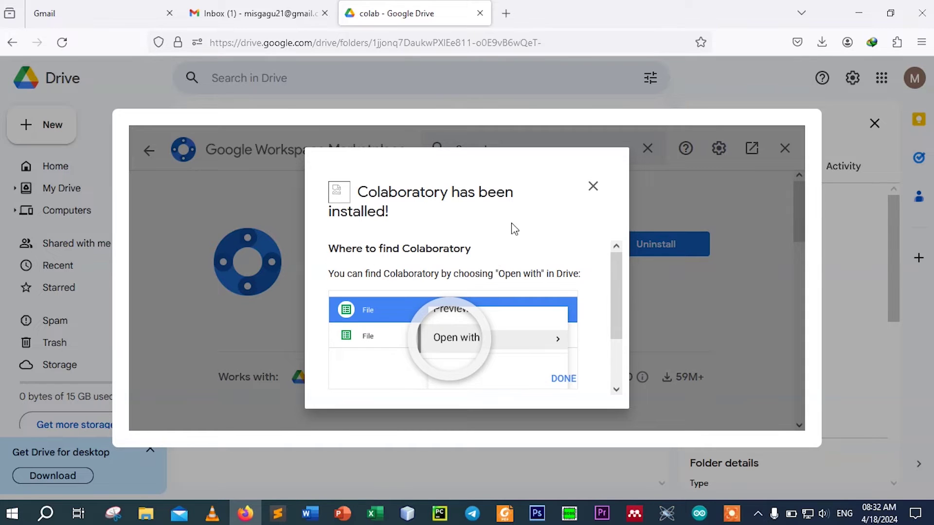
click(563, 380)
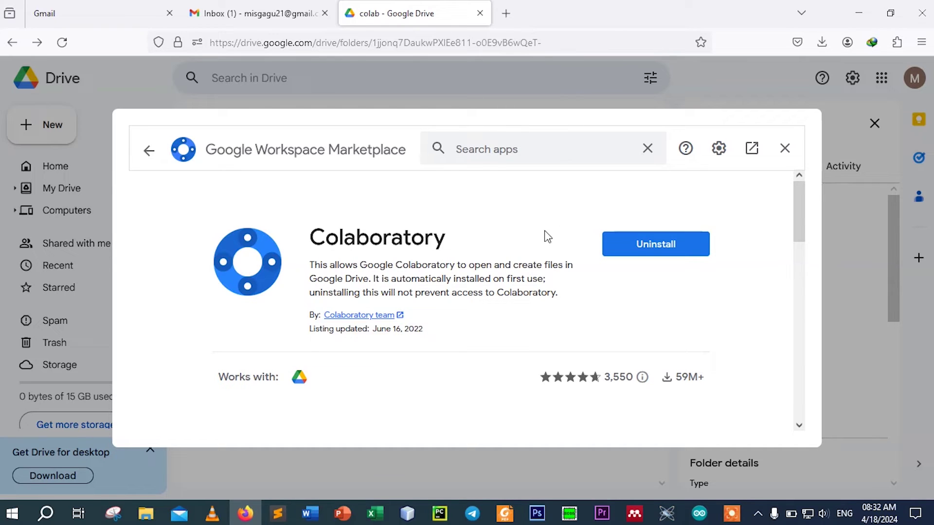
click(784, 148)
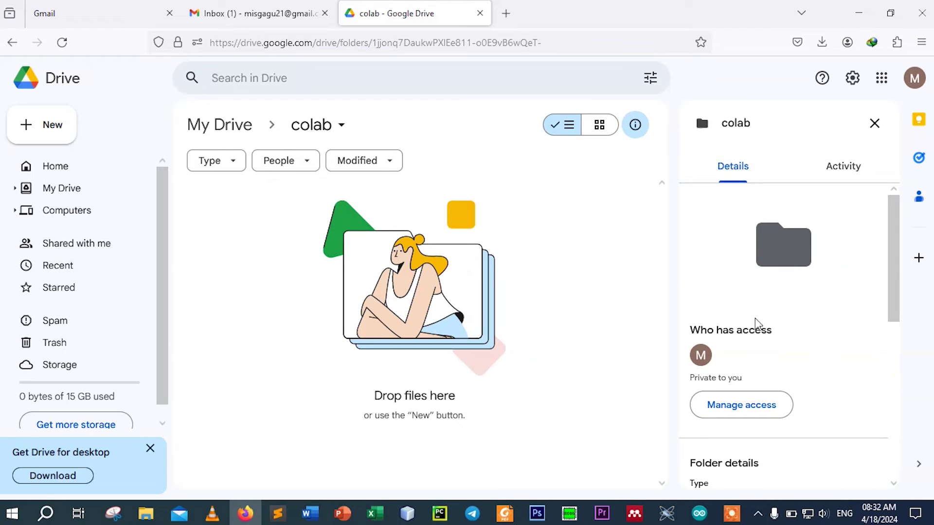
- Close the details pane of the colab folder
click(321, 133)
click(584, 252)
drag(896, 263, 890, 171)
click(874, 123)
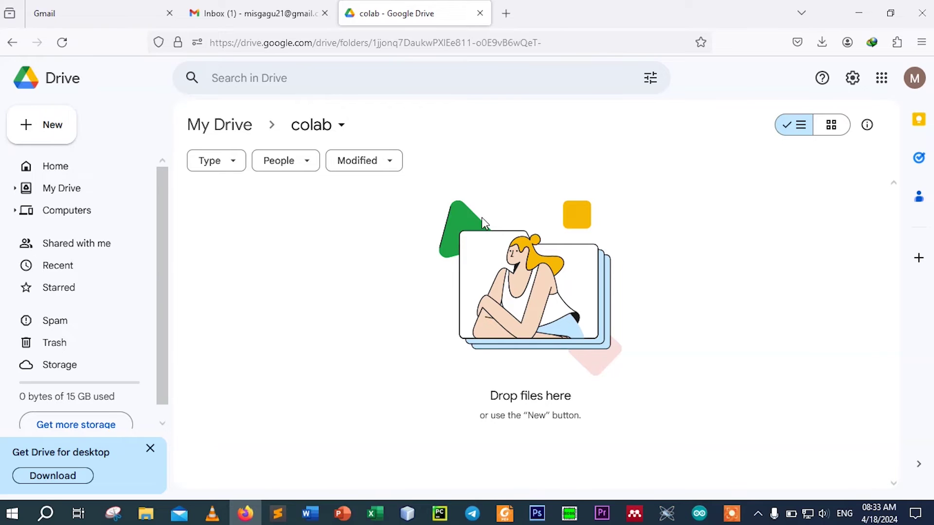
- Create a new Google Colaboratory notebook inside the colab folder
right_click(241, 229)
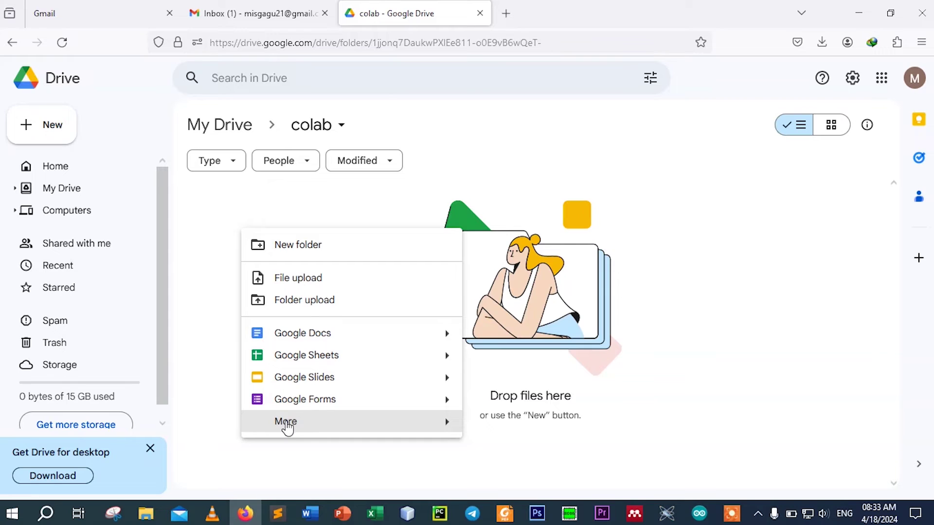
mouse_move(310, 427)
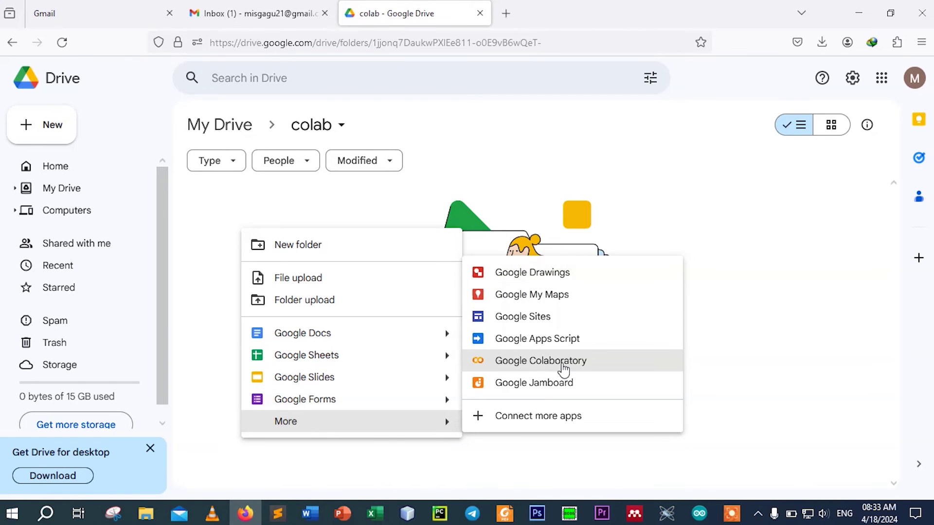
click(529, 362)
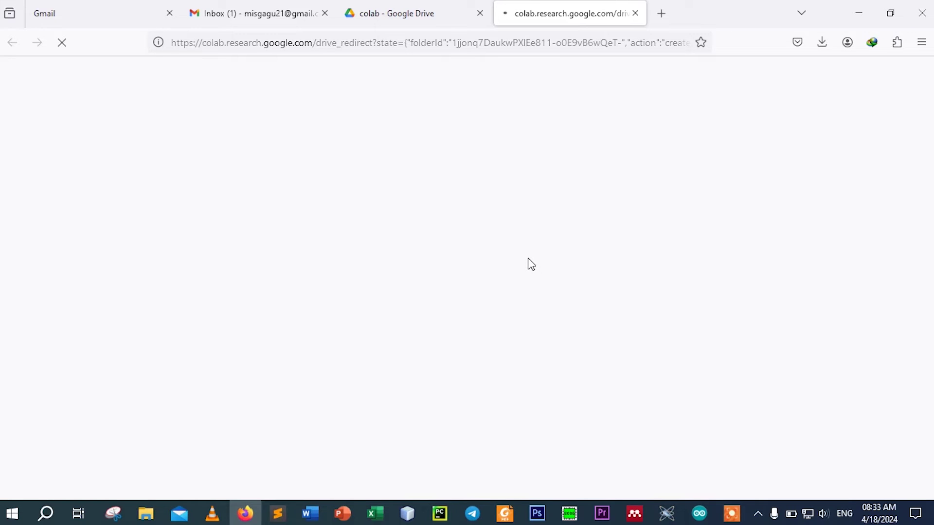
click(428, 15)
click(578, 15)
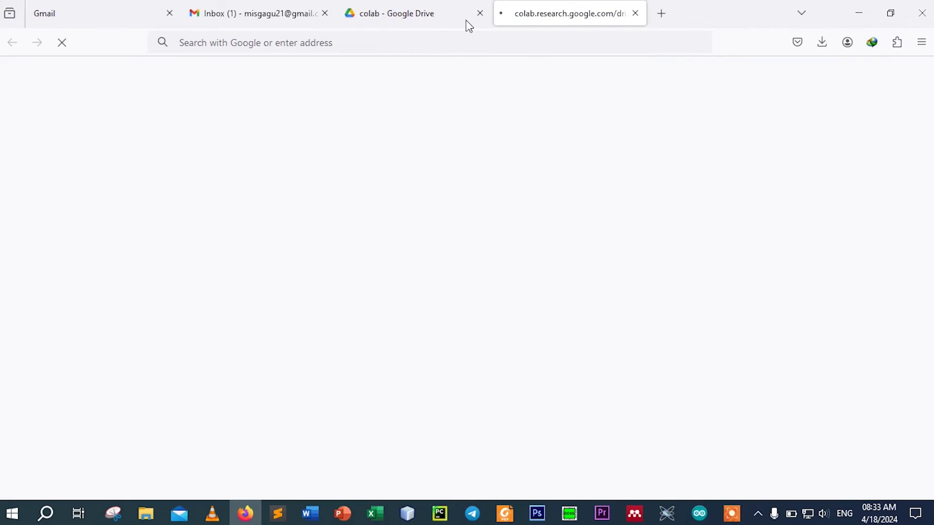
click(407, 13)
click(547, 12)
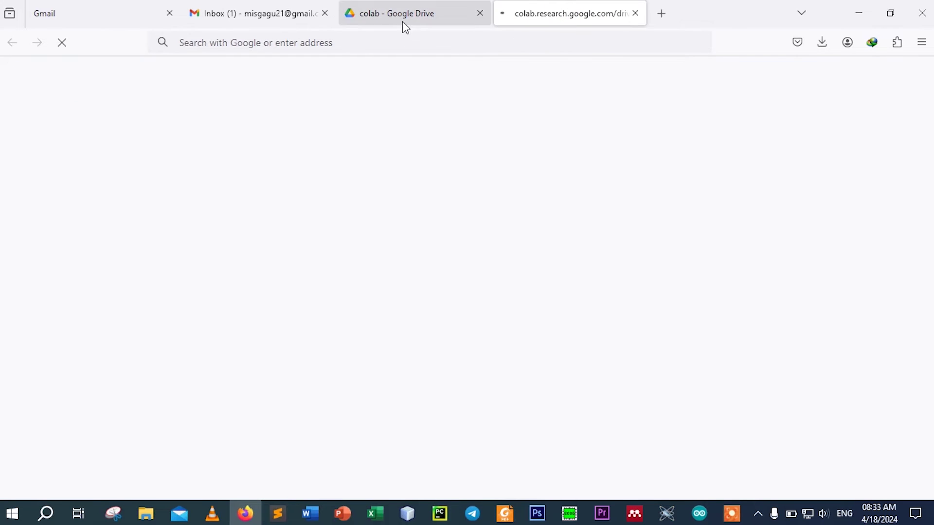